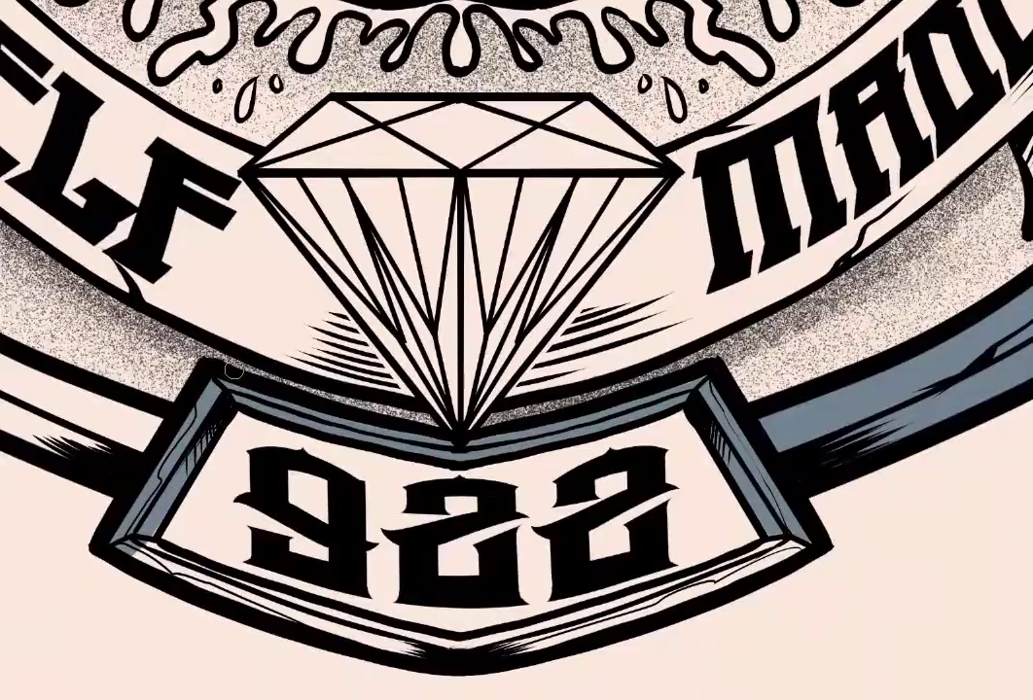
Step: Fill the 922 plaque's lower border with blue-grey
left_click(613, 611)
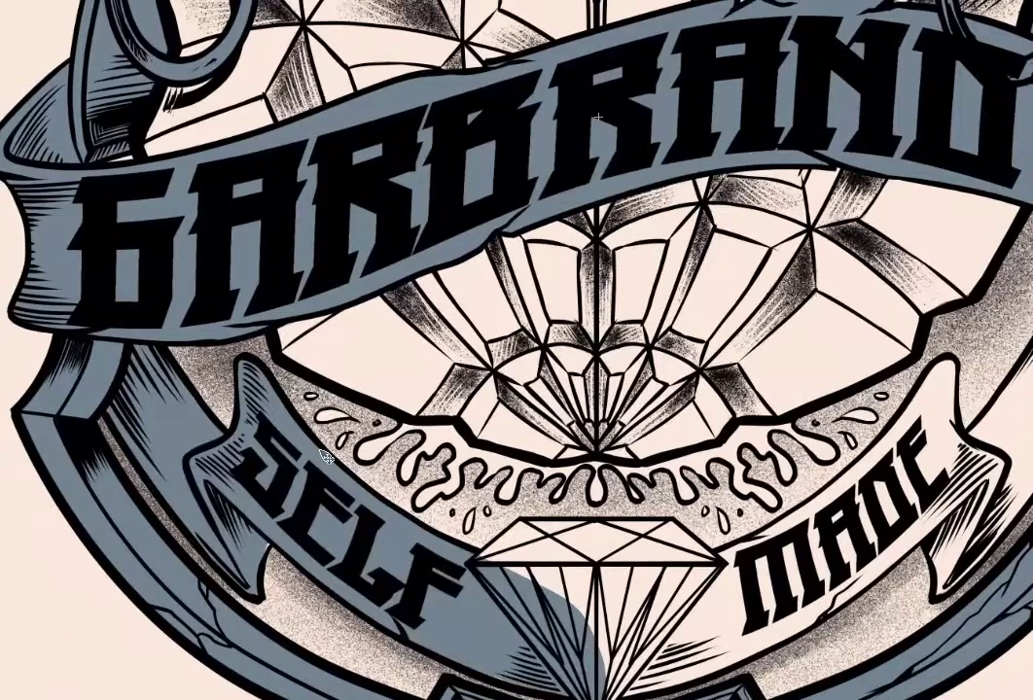
Step: Save the file and clear the grey fill from inside the diamond
key("ctrl+s")
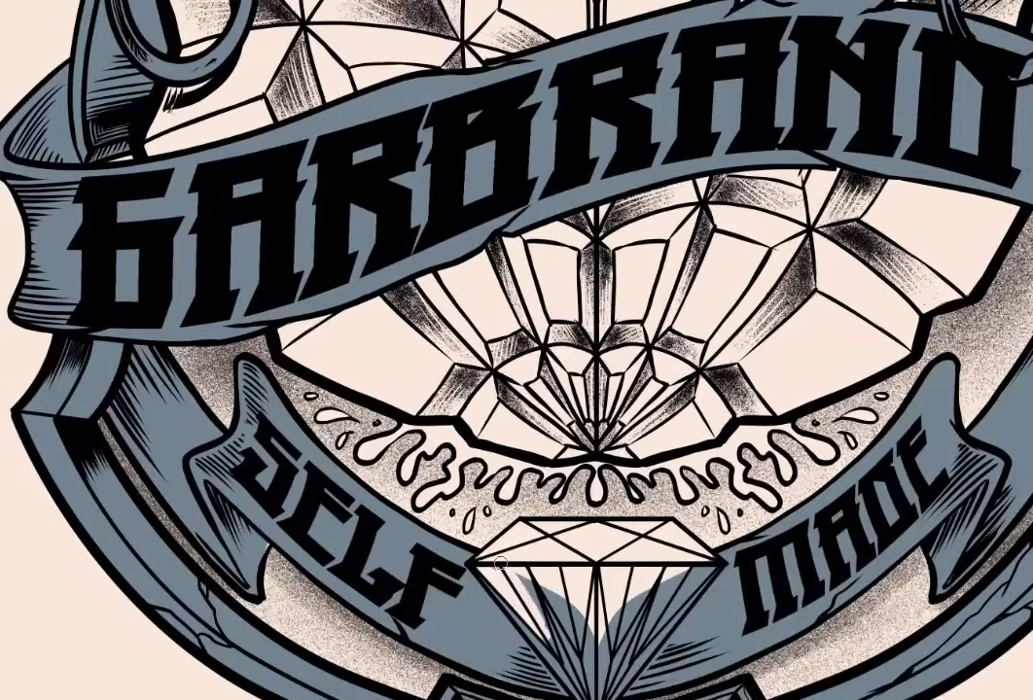
left_click(528, 570)
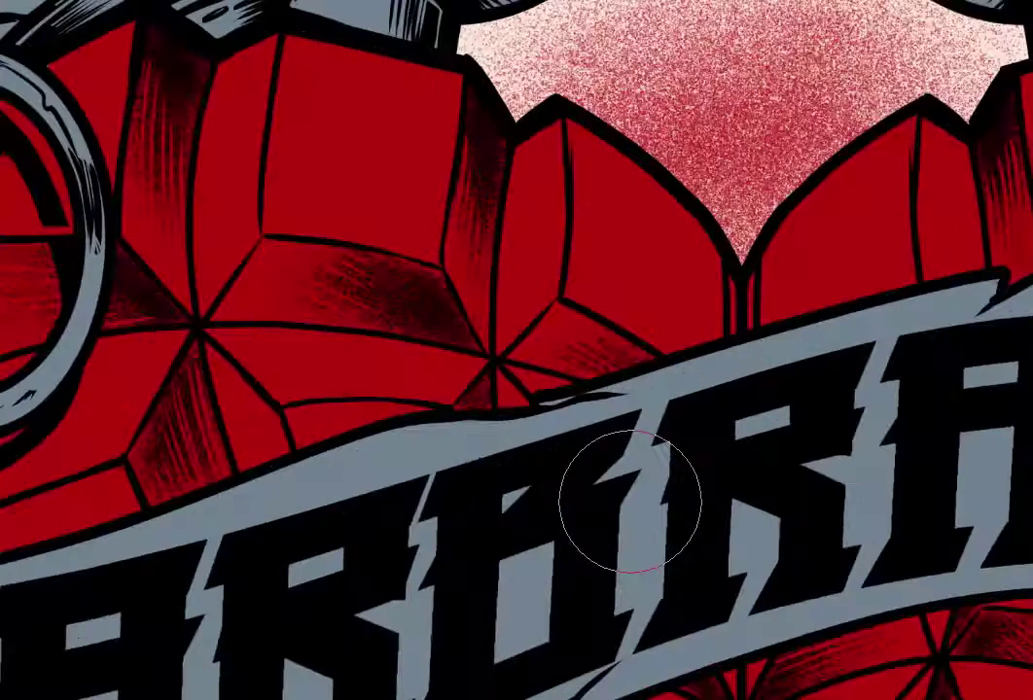
Step: Airbrush soft white highlights on the upper-left, middle and central red facets
mouse_move(214, 156)
left_mouse_down()
mouse_move(273, 311)
mouse_move(263, 221)
mouse_move(227, 308)
mouse_move(277, 367)
left_mouse_up()
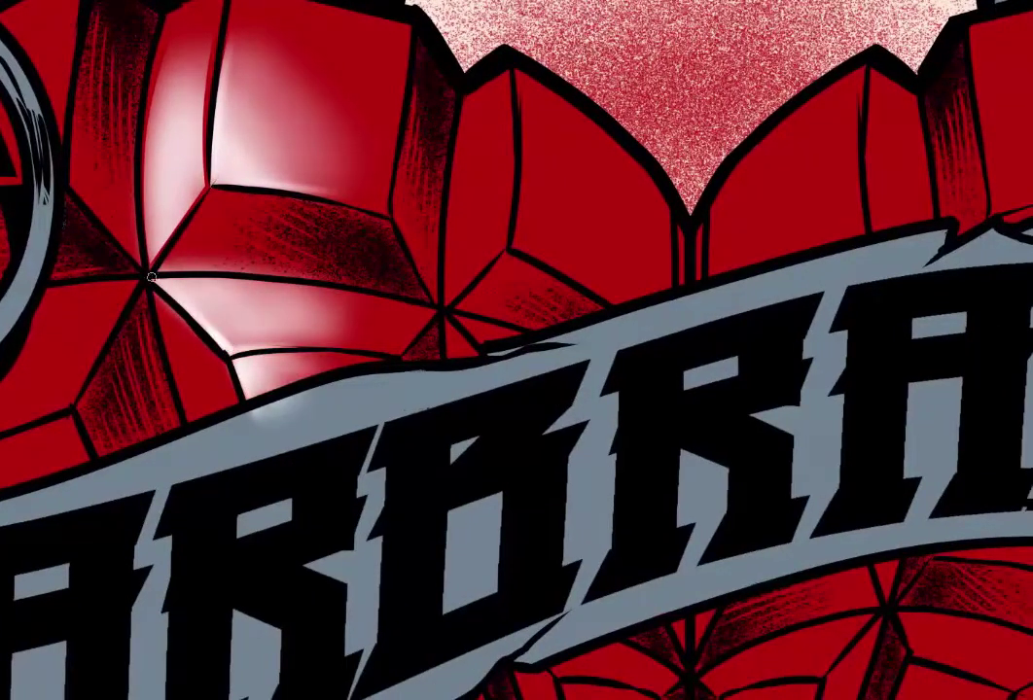
left_click_drag(87, 218, 404, 420)
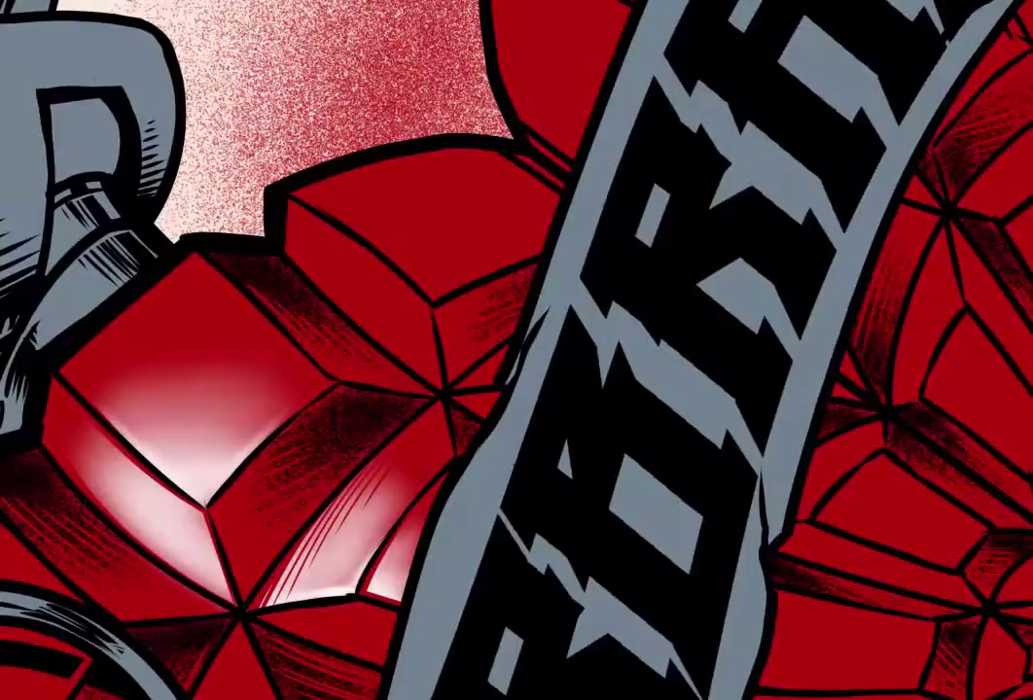
scroll(438, 485, "down", 3)
scroll(444, 419, "up", 5)
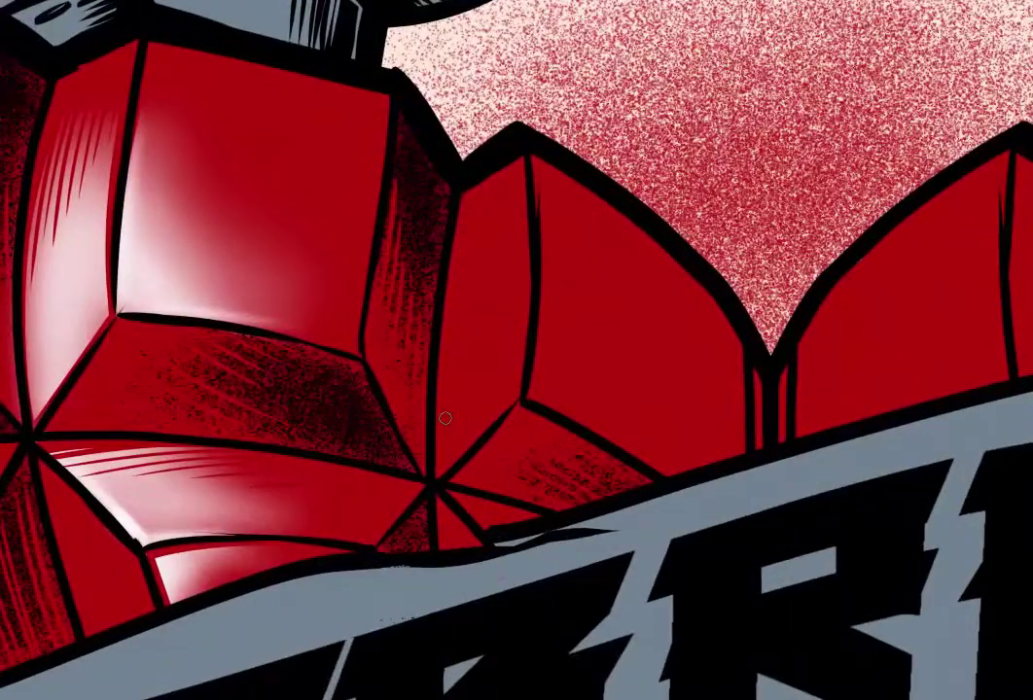
left_click_drag(445, 418, 529, 397)
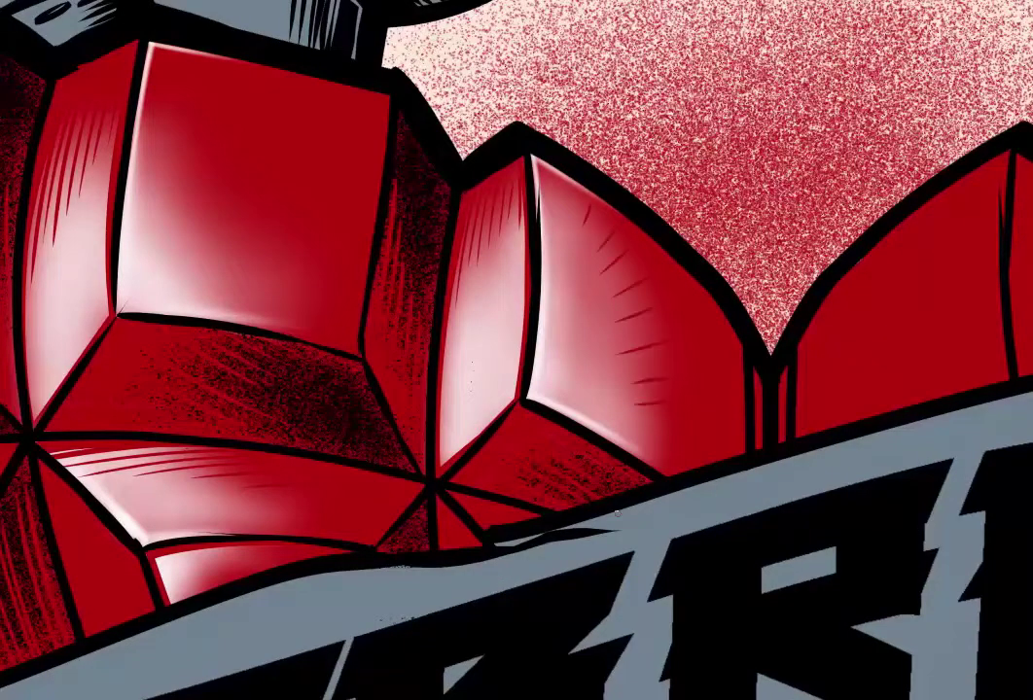
scroll(666, 452, "down", 3)
scroll(666, 453, "up", 3)
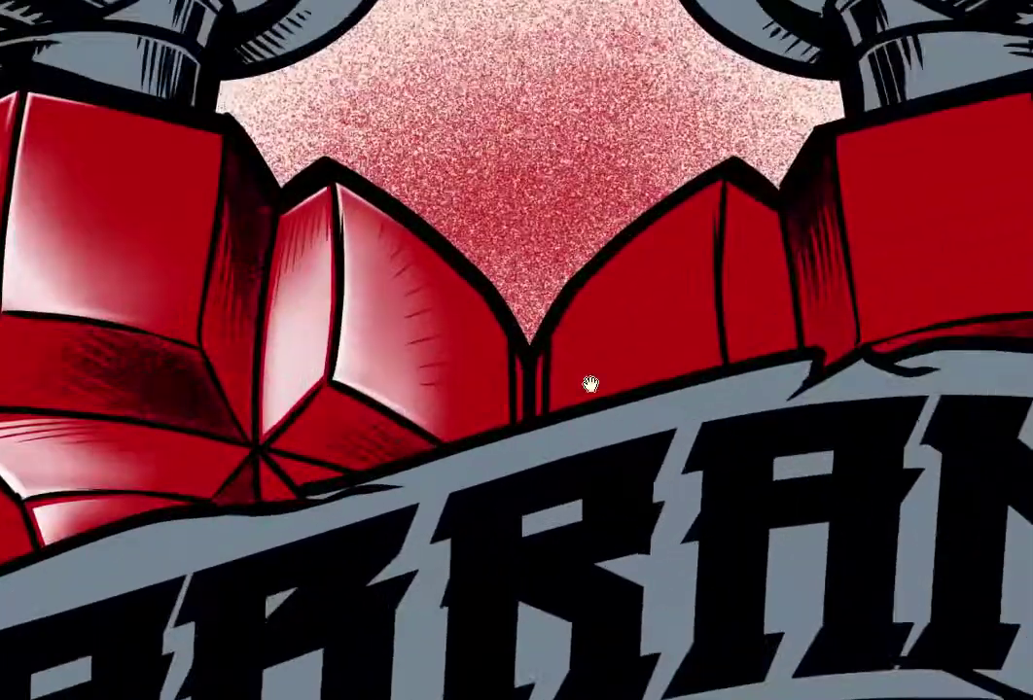
left_click_drag(590, 385, 715, 361)
scroll(655, 215, "down", 3)
scroll(539, 258, "up", 3)
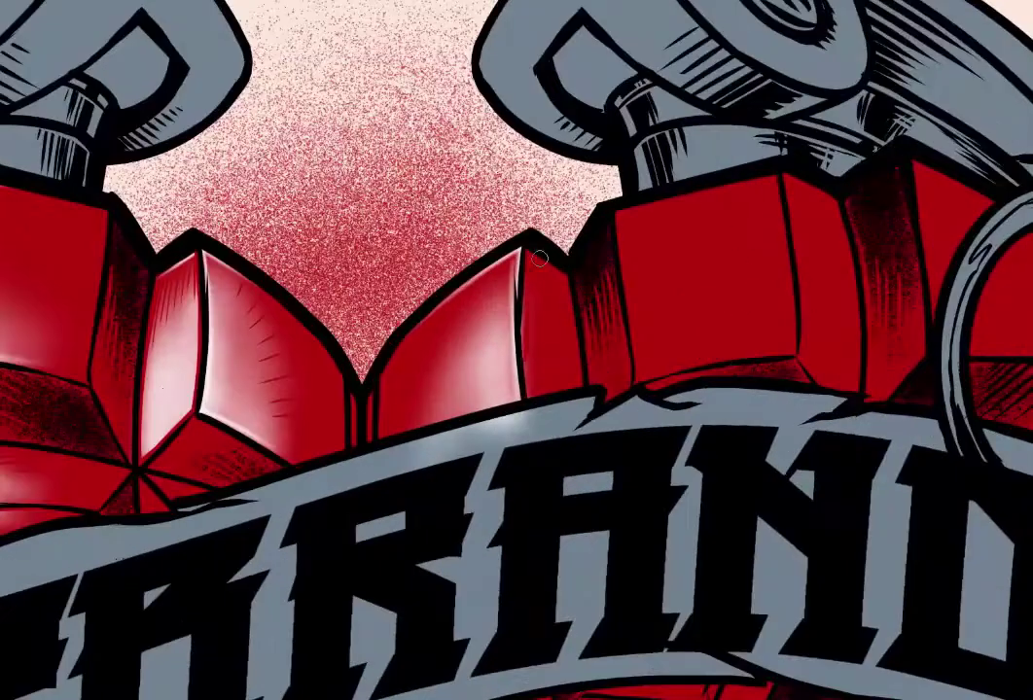
Step: Highlight the upper-right facet, the narrow middle facet and the right grenade's ring facet
left_click_drag(695, 308, 794, 305)
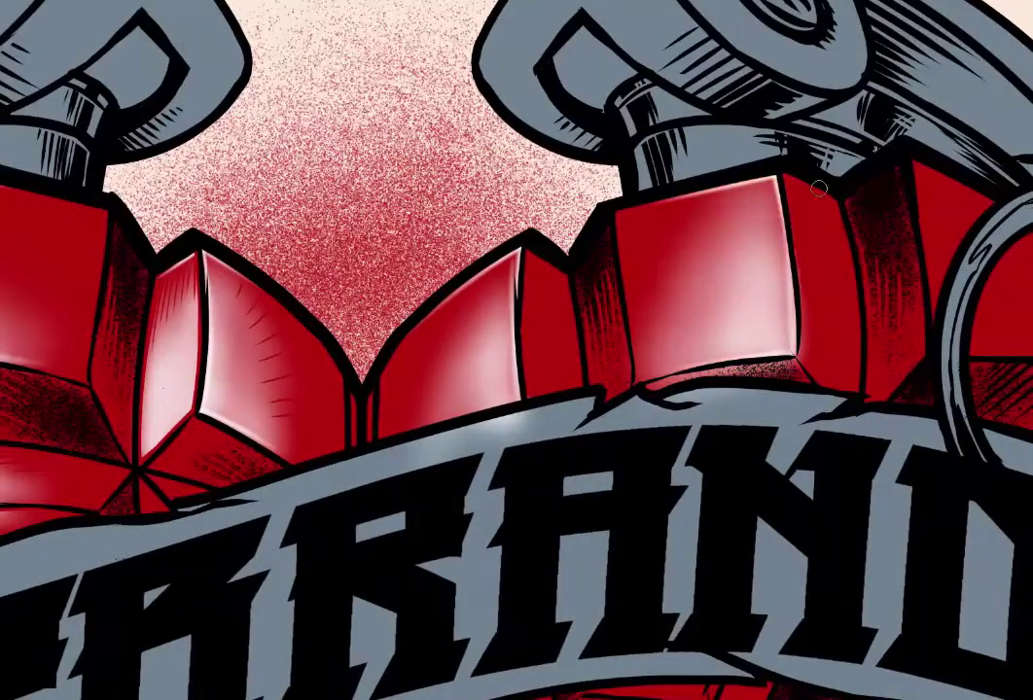
left_click_drag(545, 384, 572, 282)
scroll(1016, 548, "down", 2)
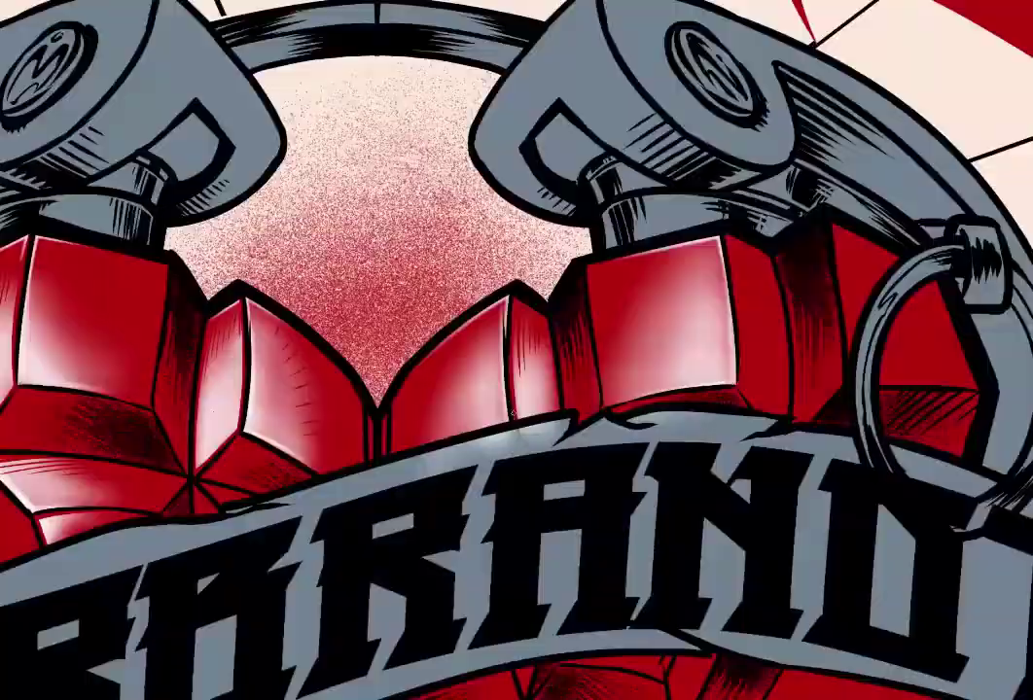
left_click_drag(929, 398, 924, 316)
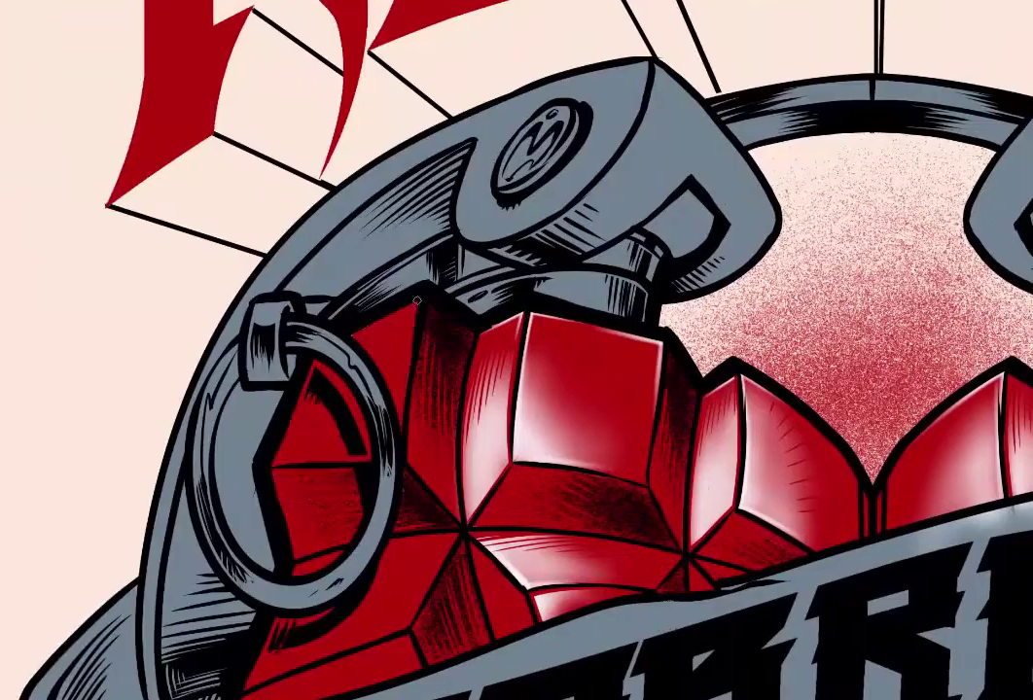
left_click_drag(301, 408, 322, 486)
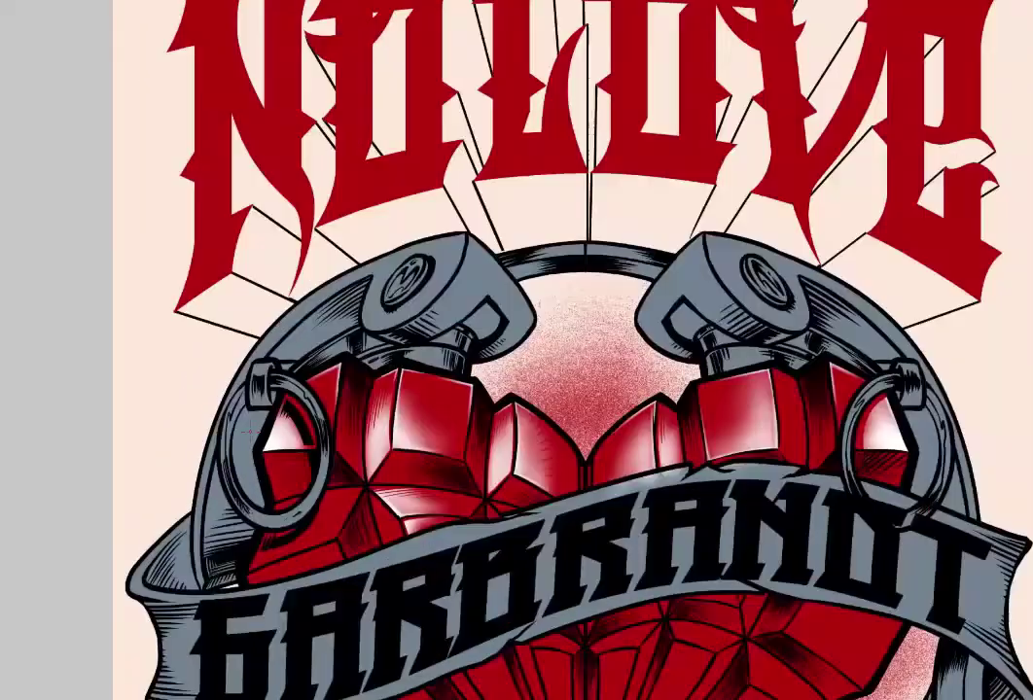
scroll(435, 478, "down", 3)
scroll(435, 478, "up", 3)
scroll(434, 479, "down", 3)
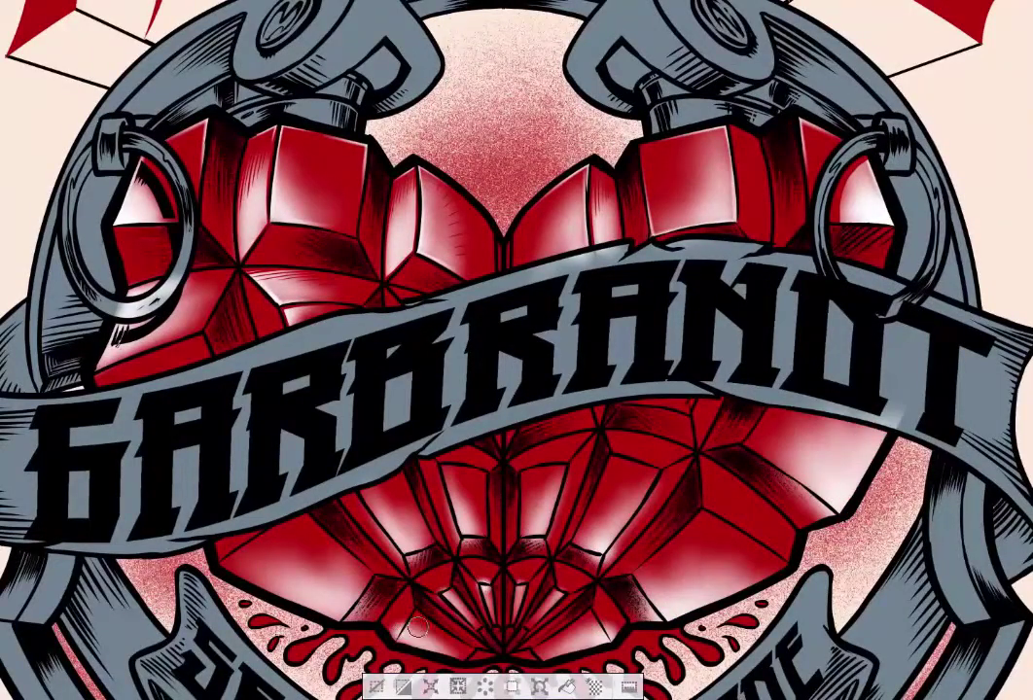
scroll(417, 627, "up", 2)
scroll(416, 627, "up", 2)
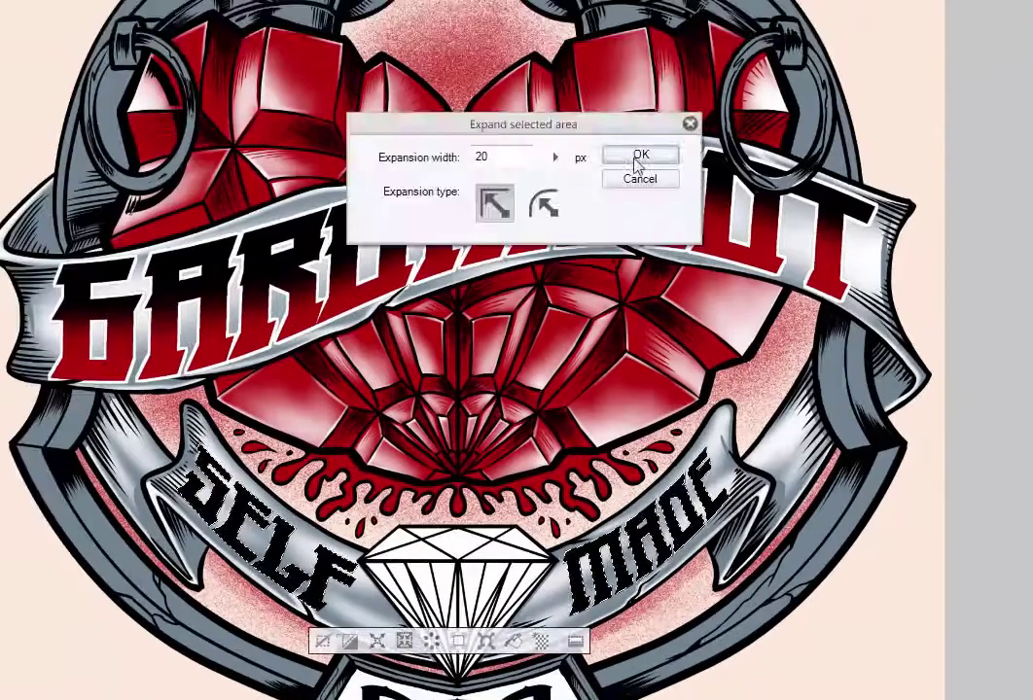
Step: Expand the current selection outward with Selection > Expand selected area
left_click(634, 156)
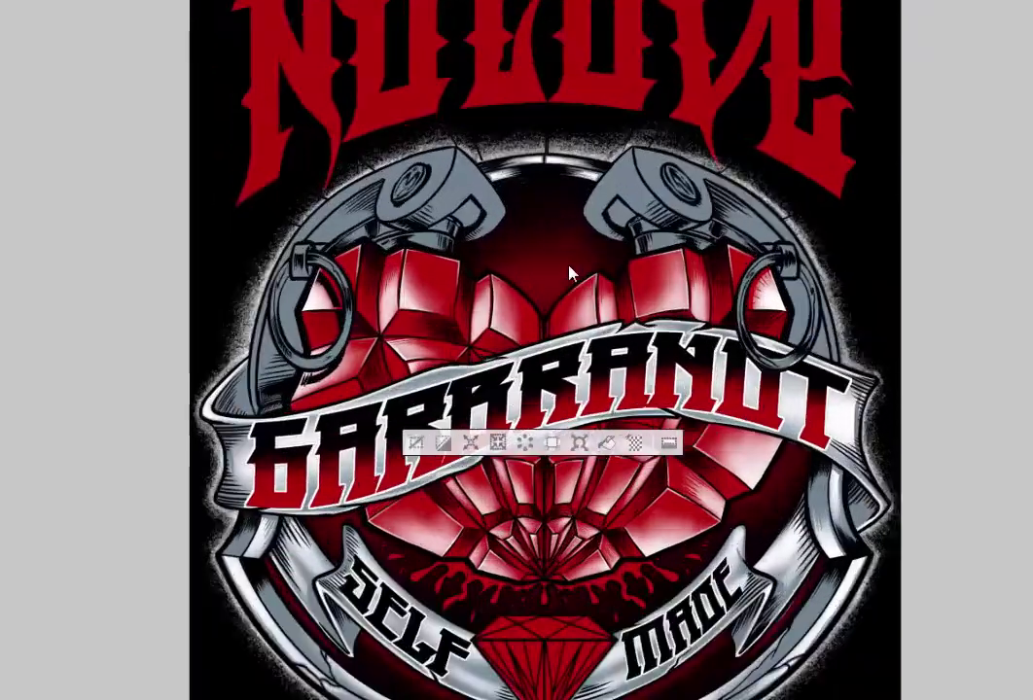
Step: Airbrush white highlights on the left grenade's top, stem, lever, cap, pull ring and clasp
scroll(476, 195, "up", 3)
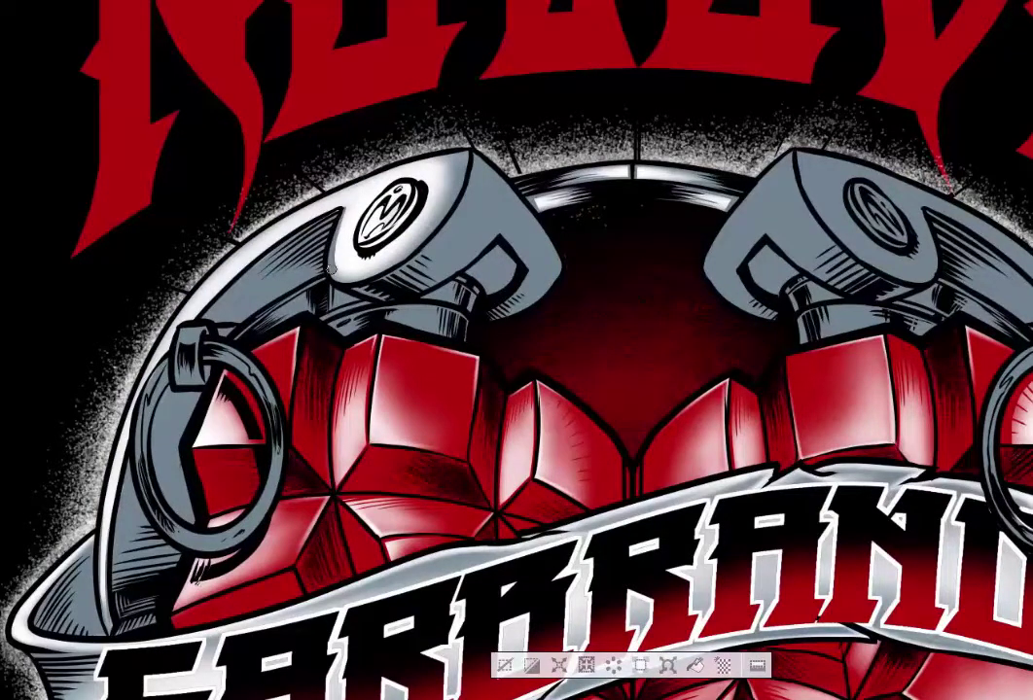
left_click_drag(384, 234, 466, 223)
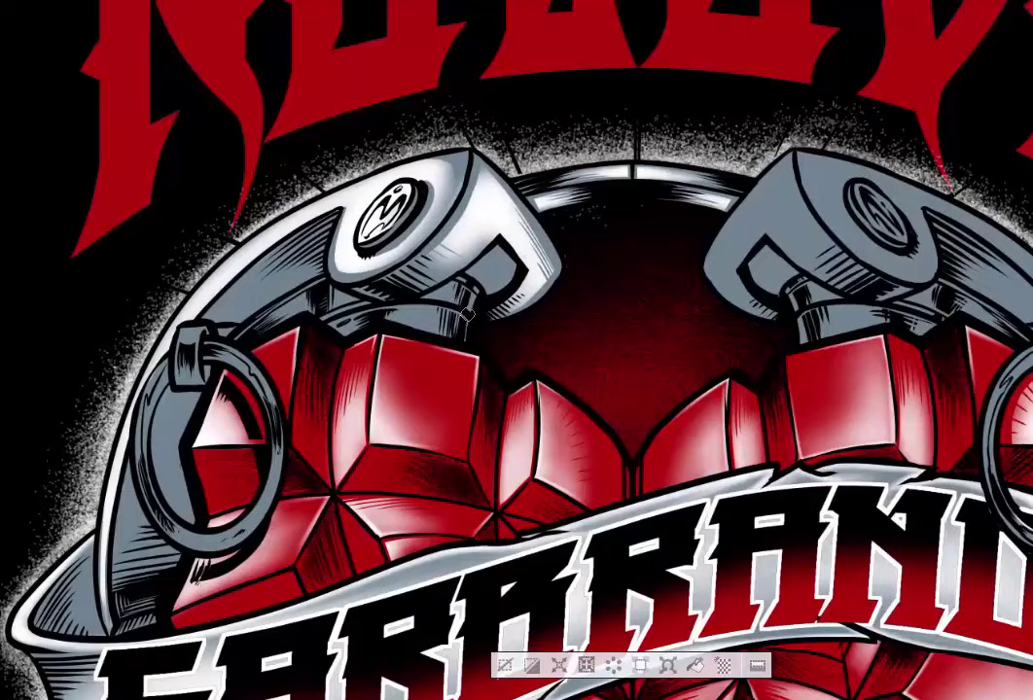
left_click_drag(467, 314, 443, 215)
left_click_drag(350, 261, 243, 255)
left_click_drag(342, 257, 511, 283)
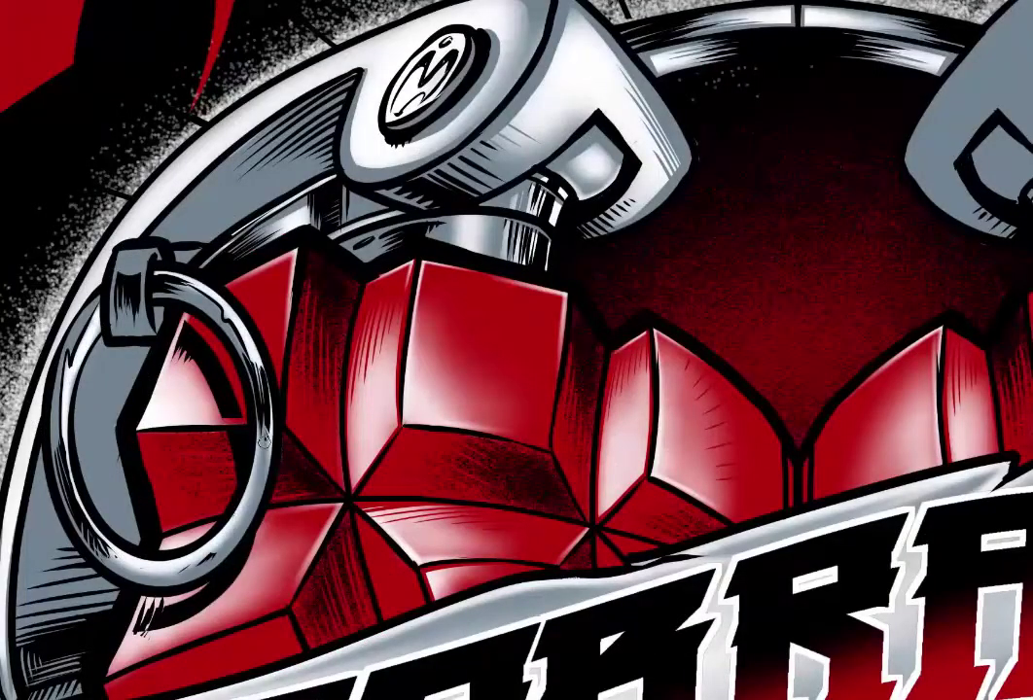
left_click_drag(262, 441, 129, 577)
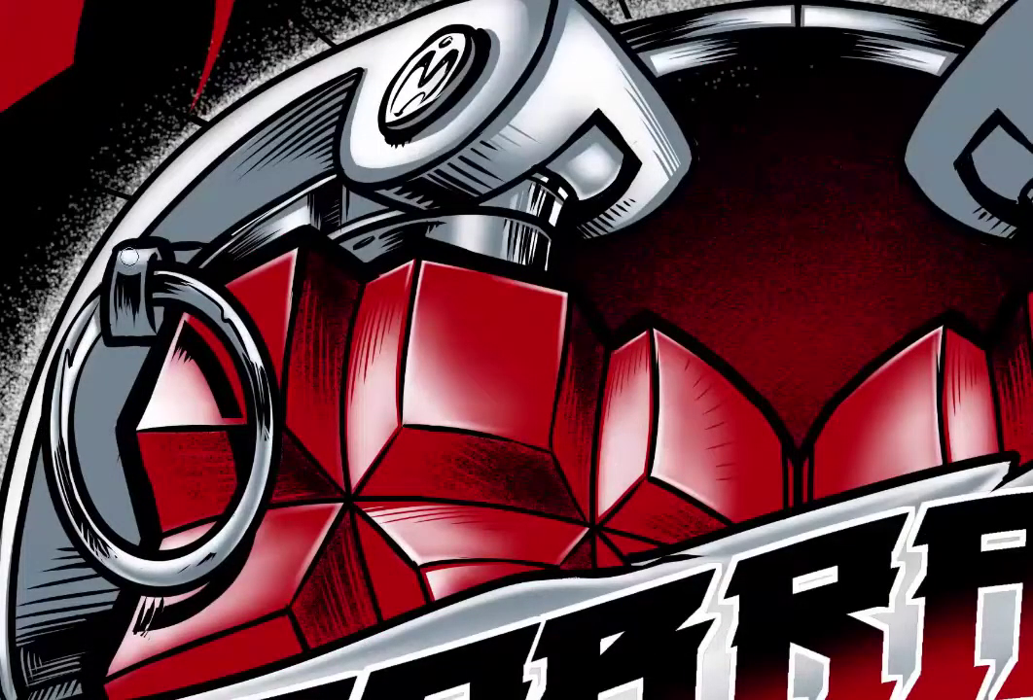
left_click_drag(130, 255, 145, 345)
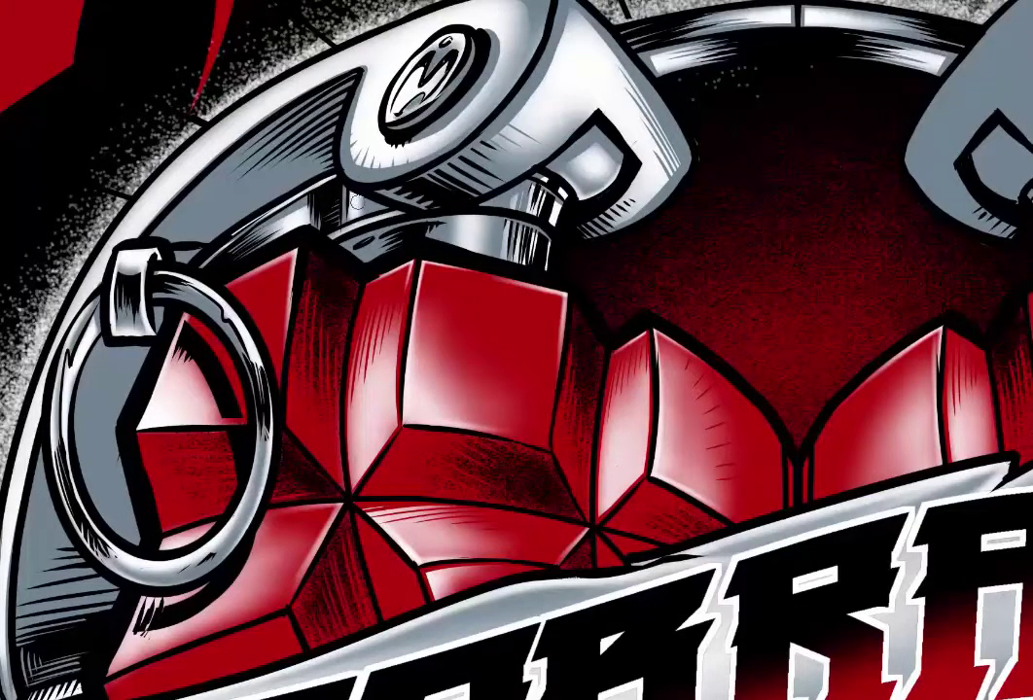
left_click_drag(298, 166, 302, 214)
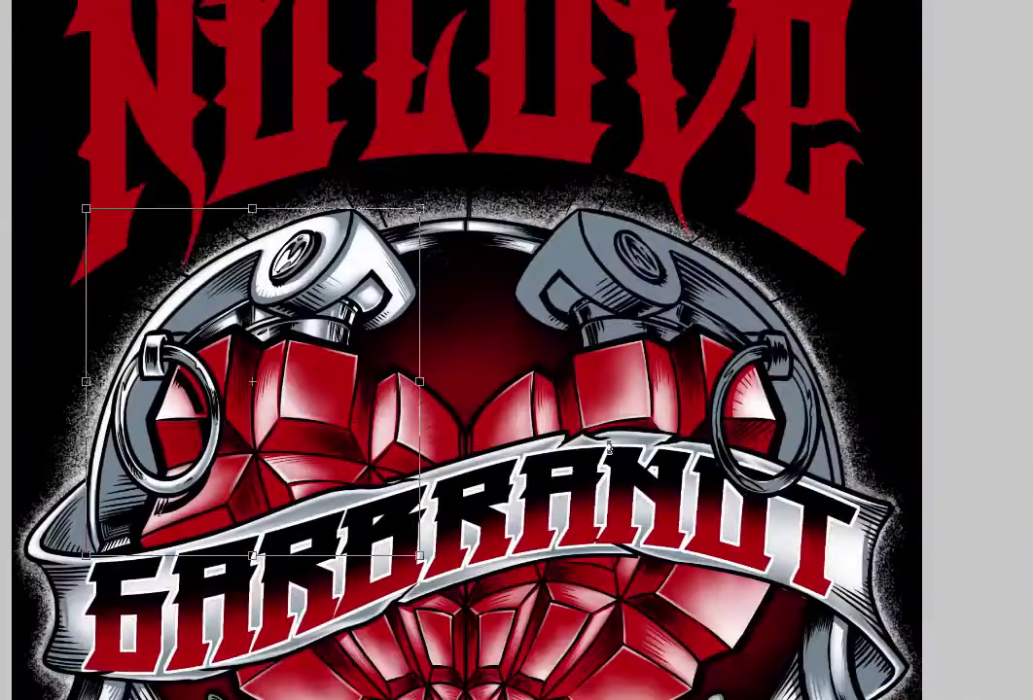
left_click_drag(254, 293, 681, 294)
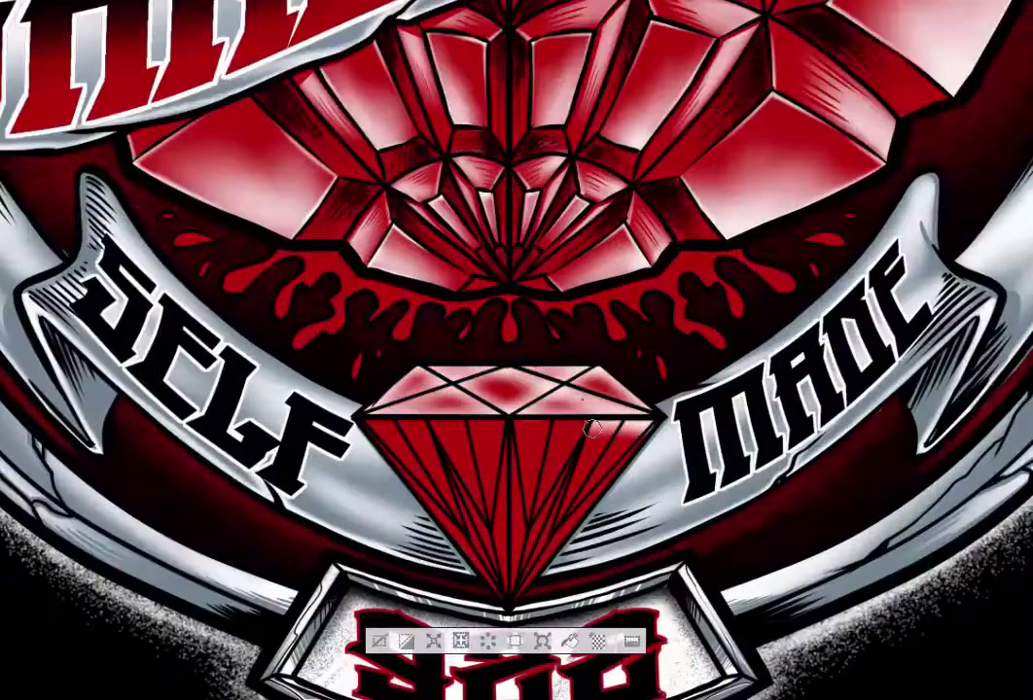
Step: Draw a straight white highlight from the diamond's centre, then brush white streaks over its facets
left_click(509, 418)
left_click(420, 364, "shift")
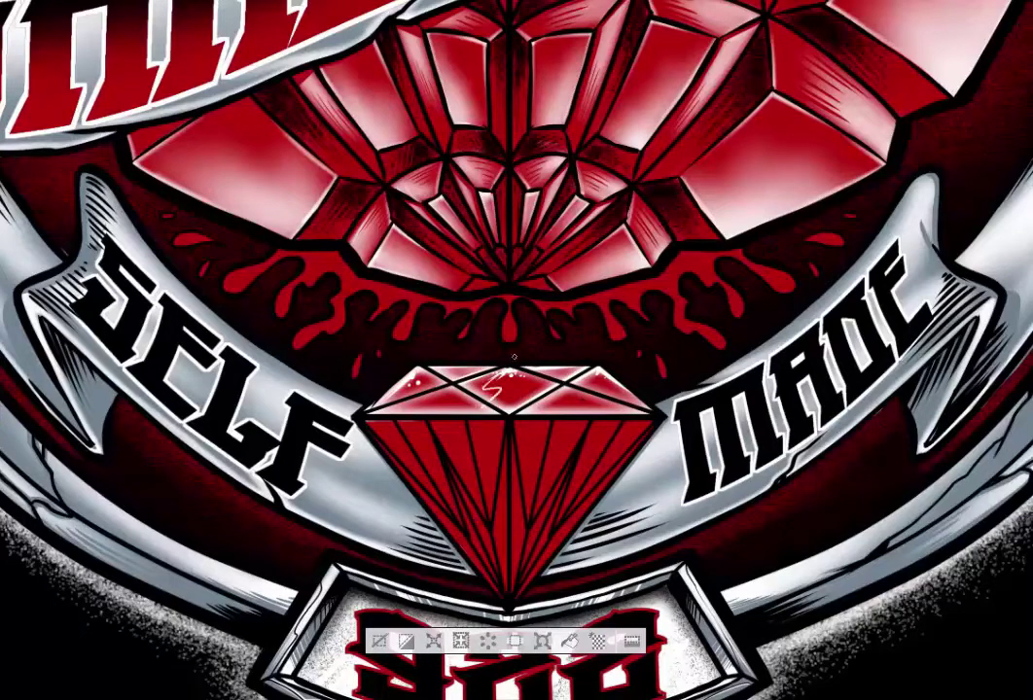
left_click_drag(336, 355, 545, 408)
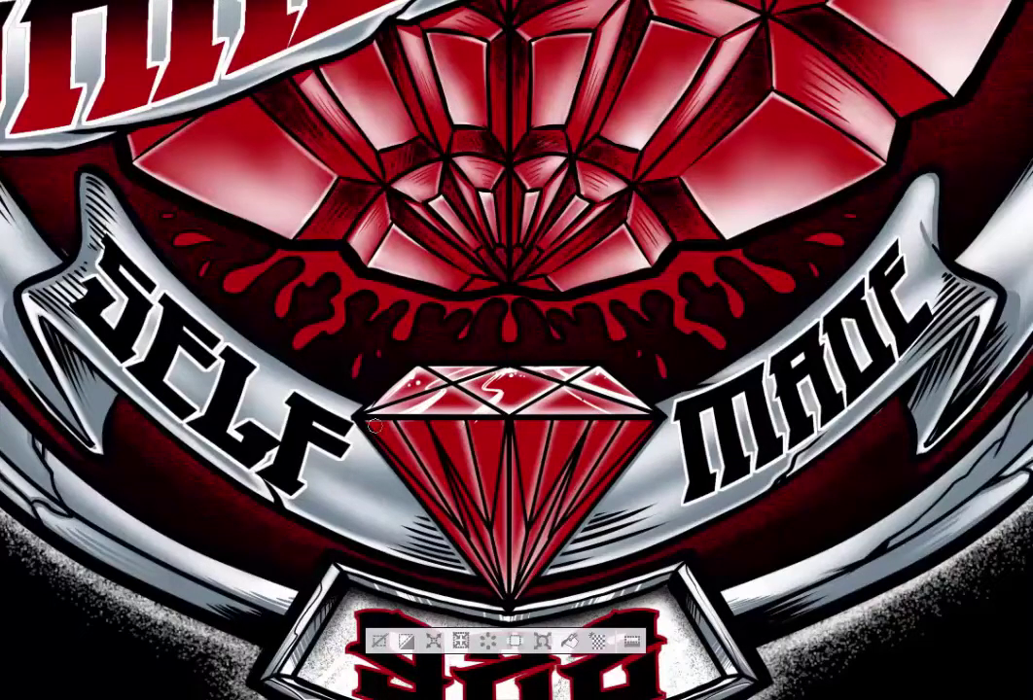
left_click_drag(335, 355, 419, 496)
left_click_drag(462, 350, 506, 486)
left_click_drag(403, 349, 419, 492)
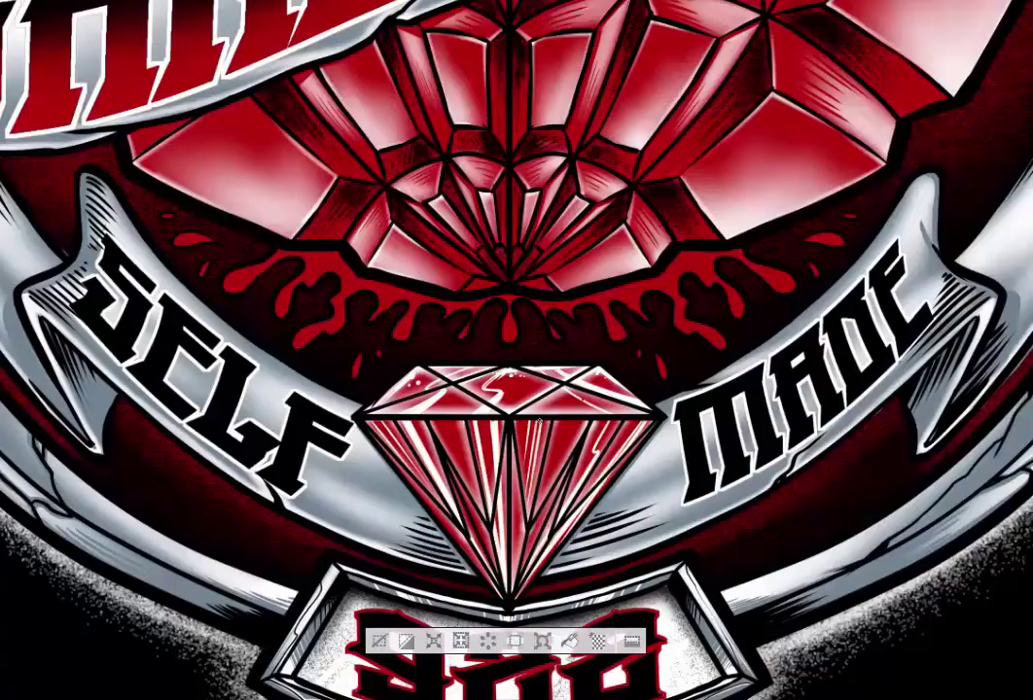
scroll(476, 500, "down", 2)
scroll(476, 500, "down", 3)
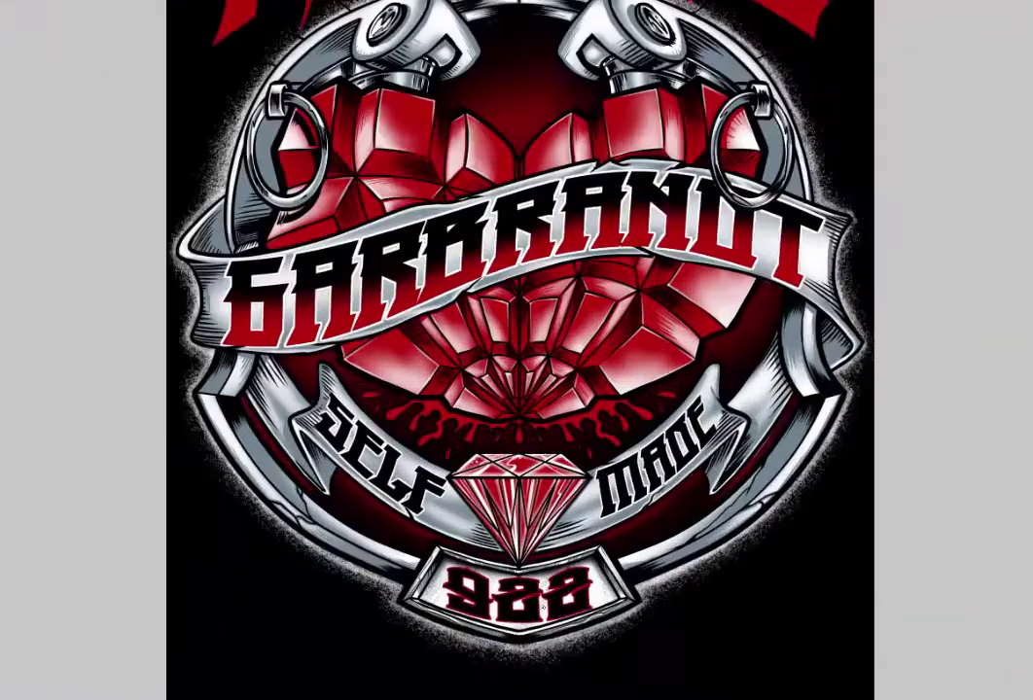
Step: Zoom into the drip band and stroke white highlights along the blood drips
scroll(515, 350, "up", 3)
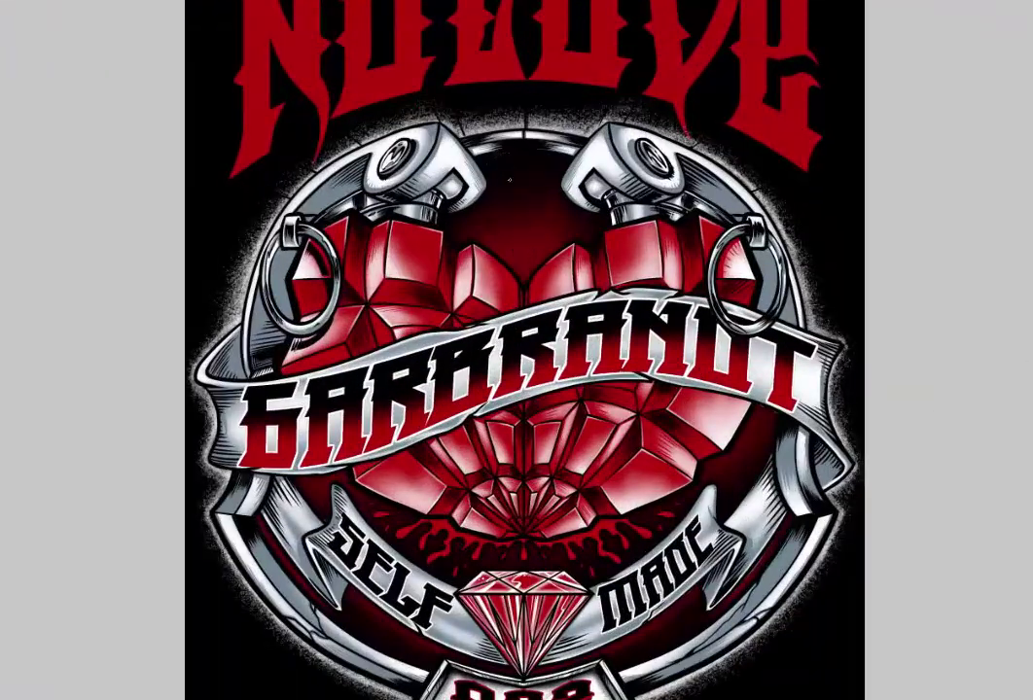
scroll(671, 439, "down", 1)
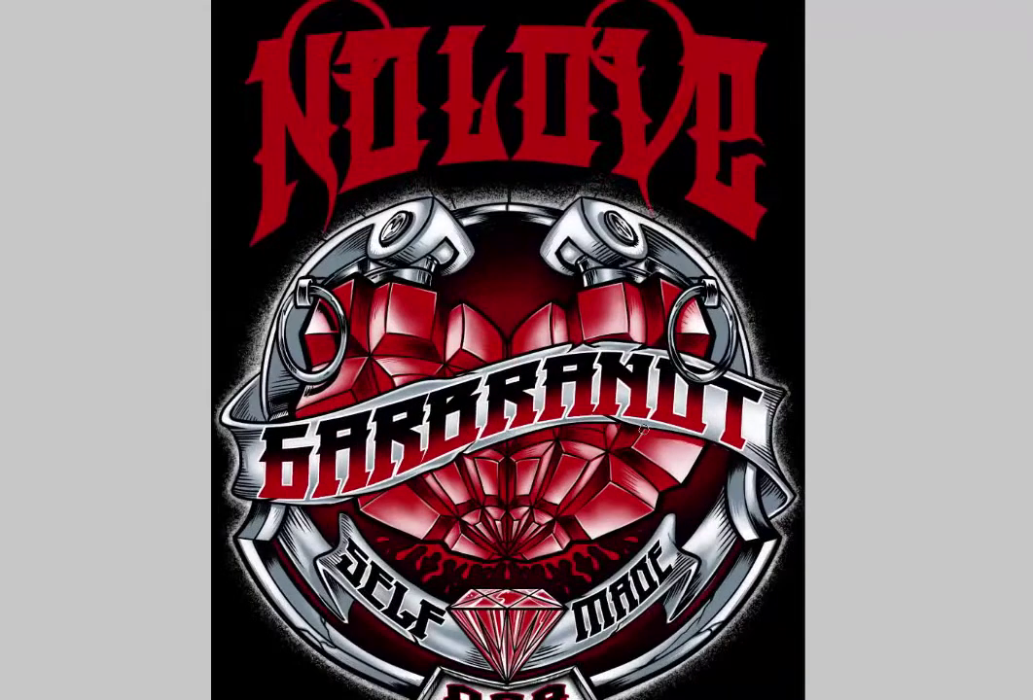
scroll(376, 535, "up", 5)
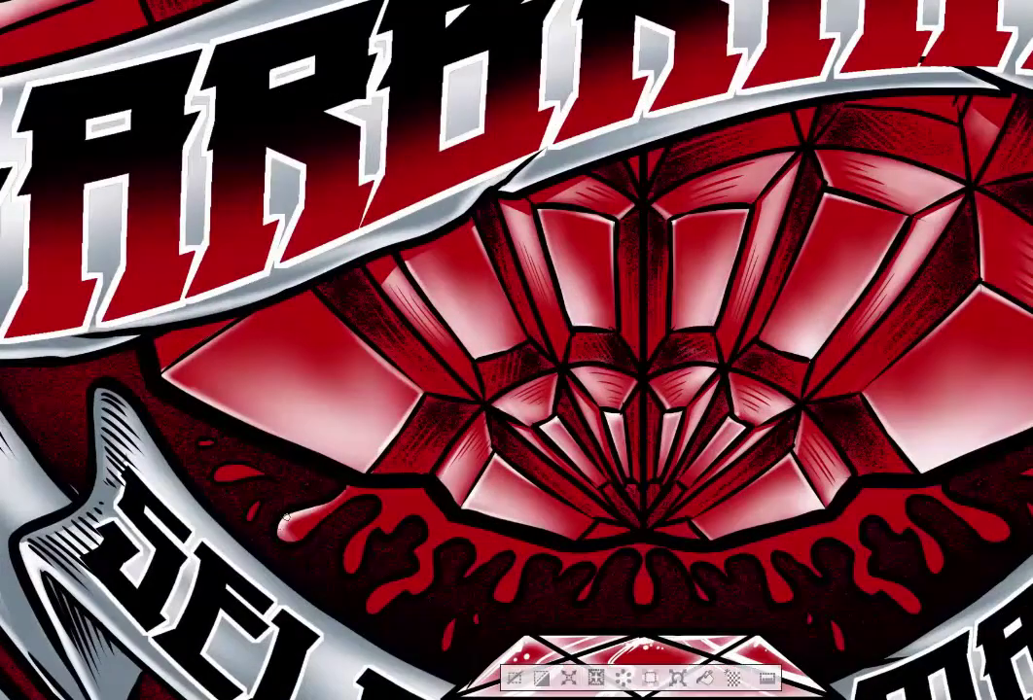
left_click_drag(376, 535, 849, 567)
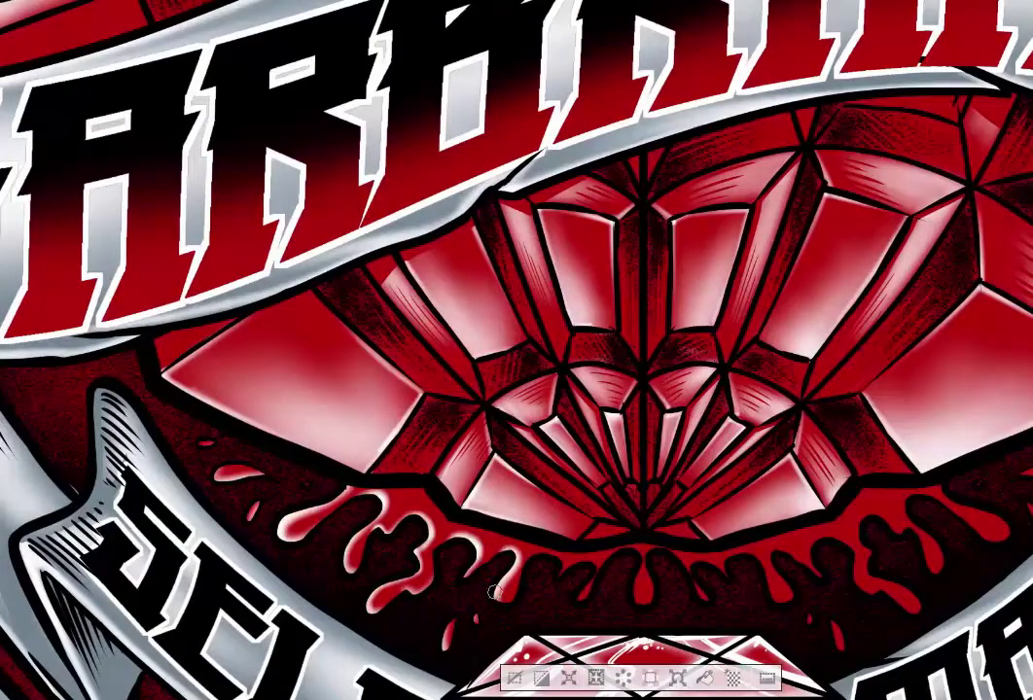
scroll(290, 510, "up", 3)
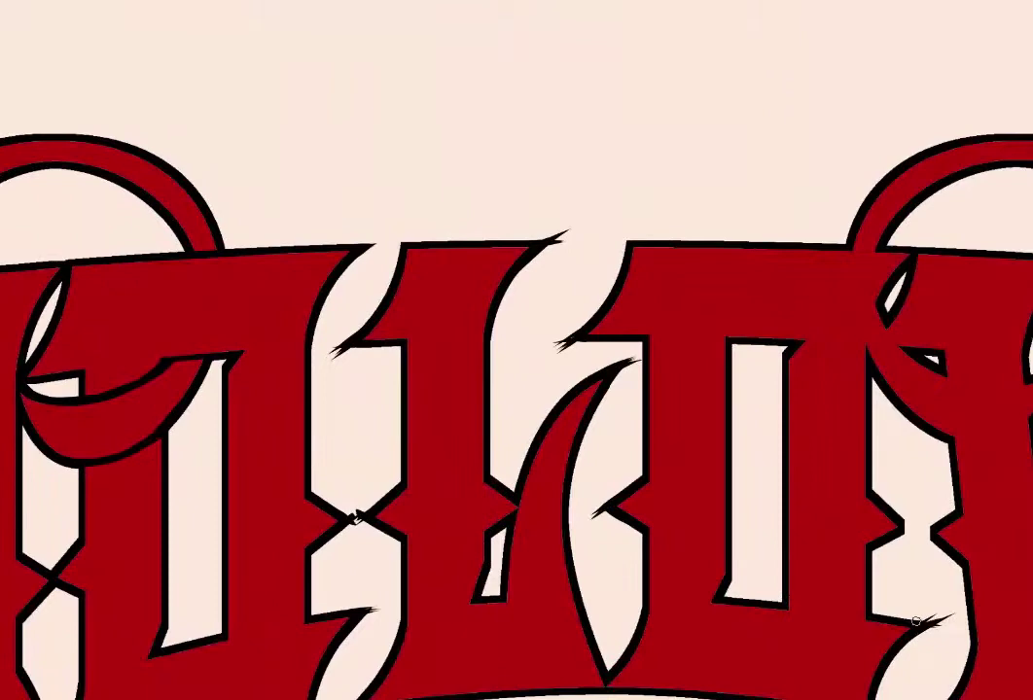
left_click_drag(916, 621, 664, 577)
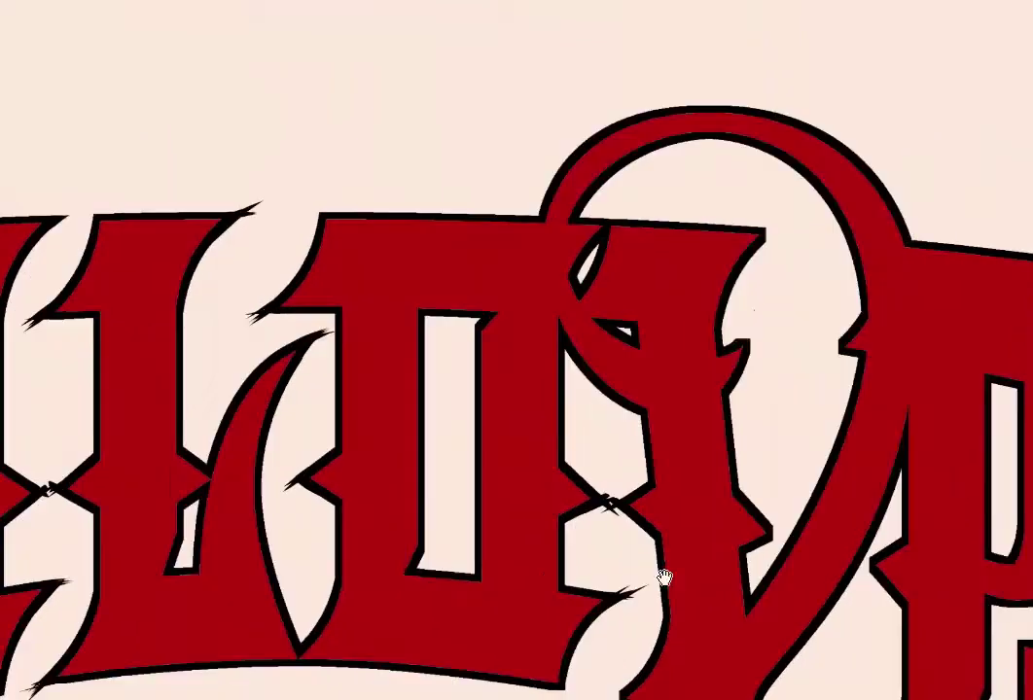